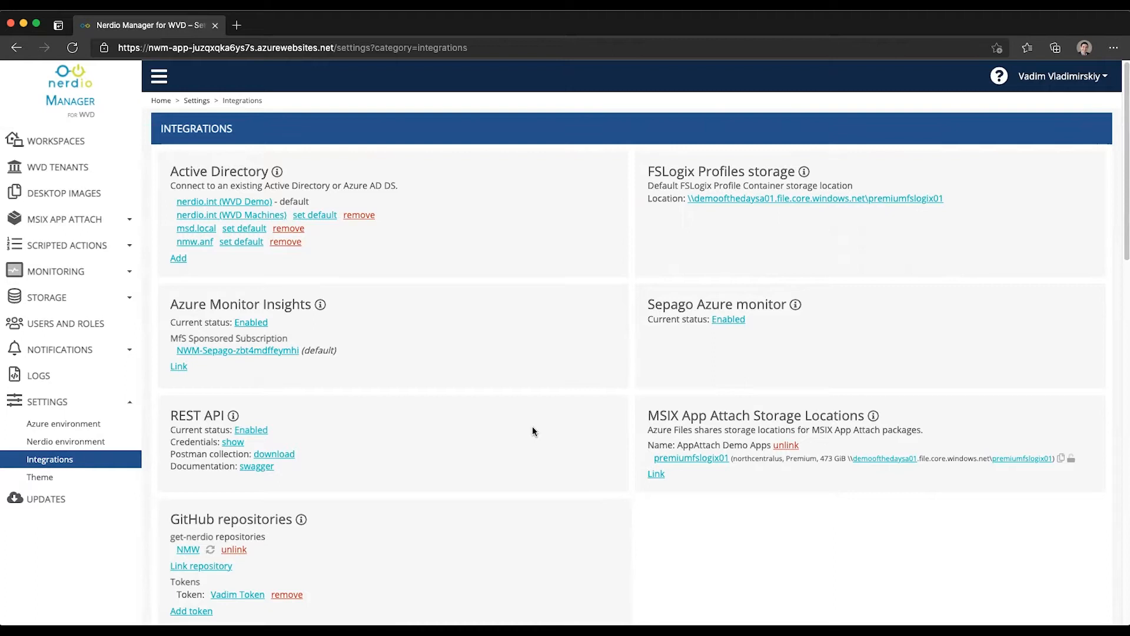
# - Go to STORAGE > Azure Files and open the first share in the Azure portal
pyautogui.click(84, 301)
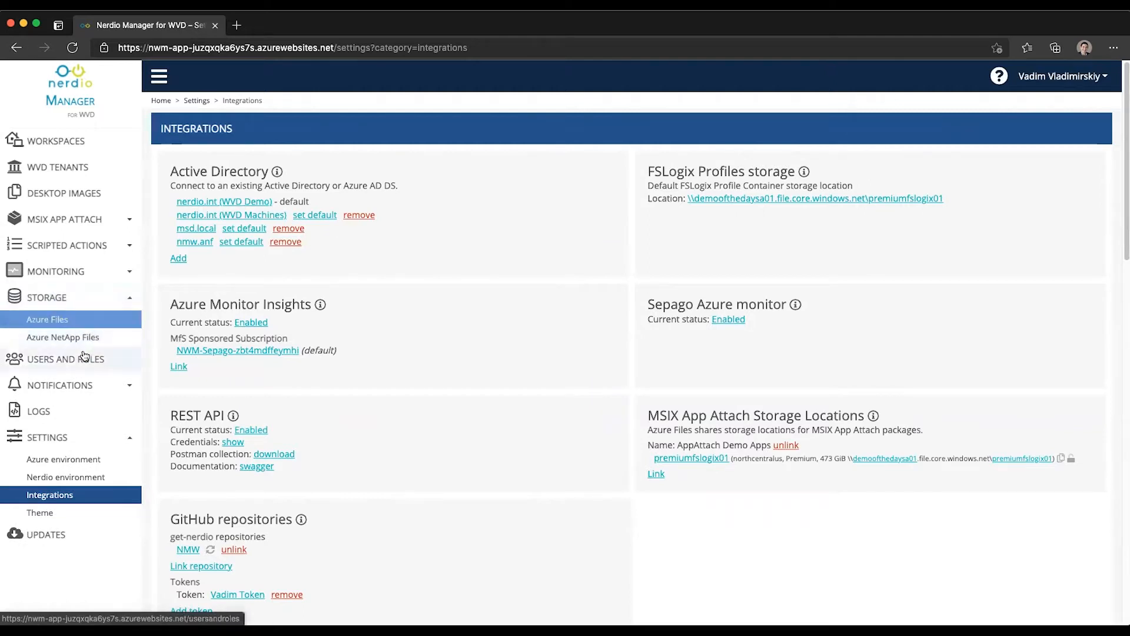
pyautogui.click(80, 321)
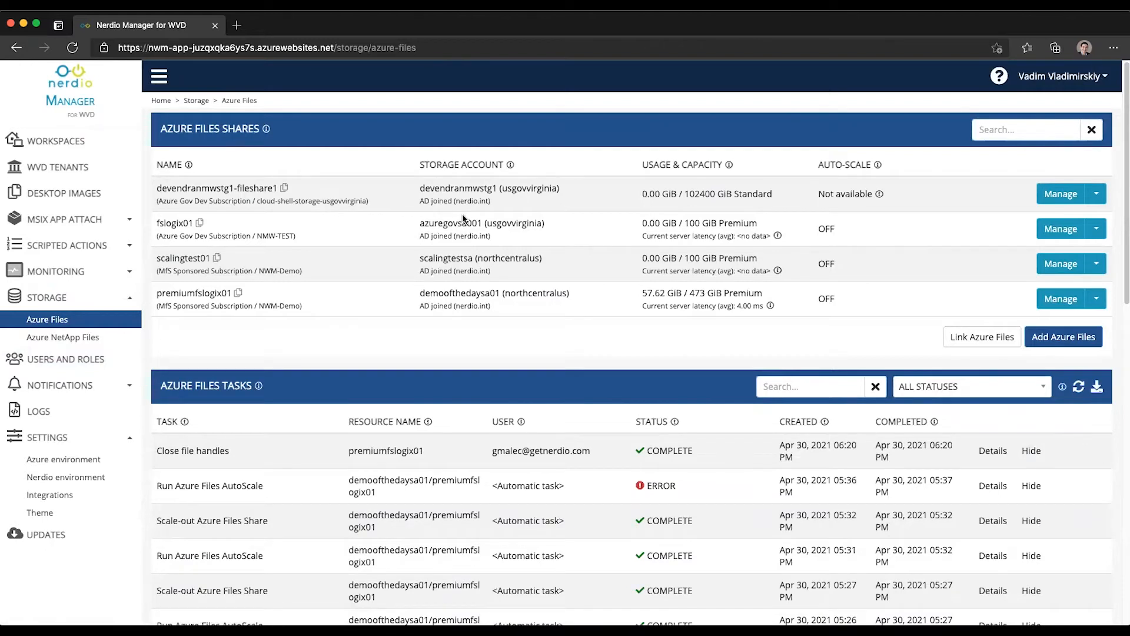
pyautogui.click(213, 190)
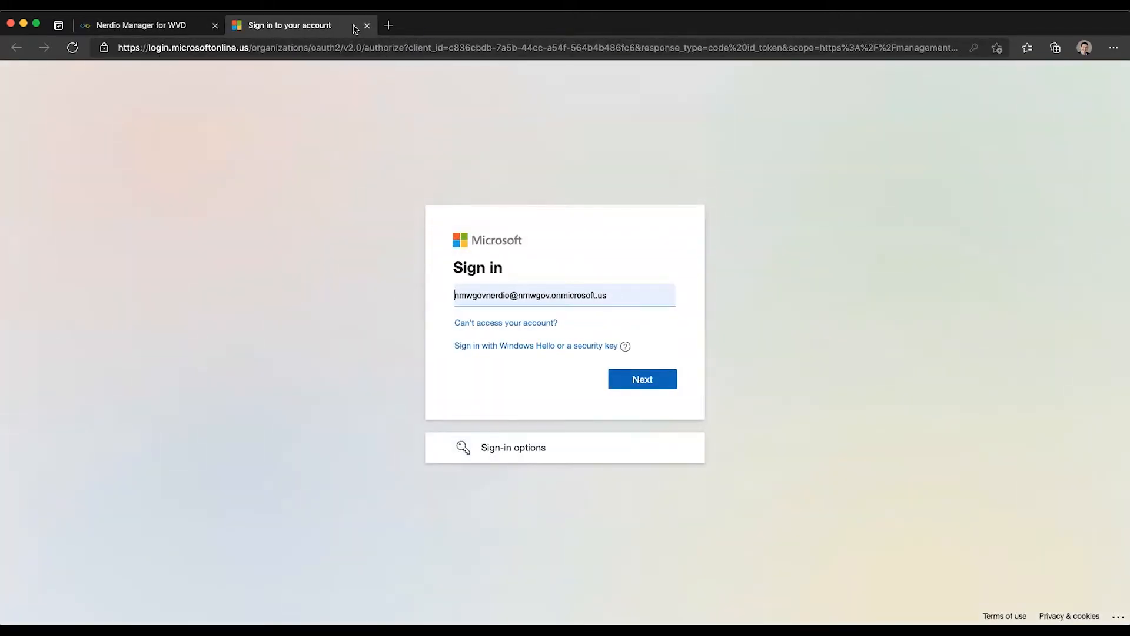
pyautogui.click(368, 26)
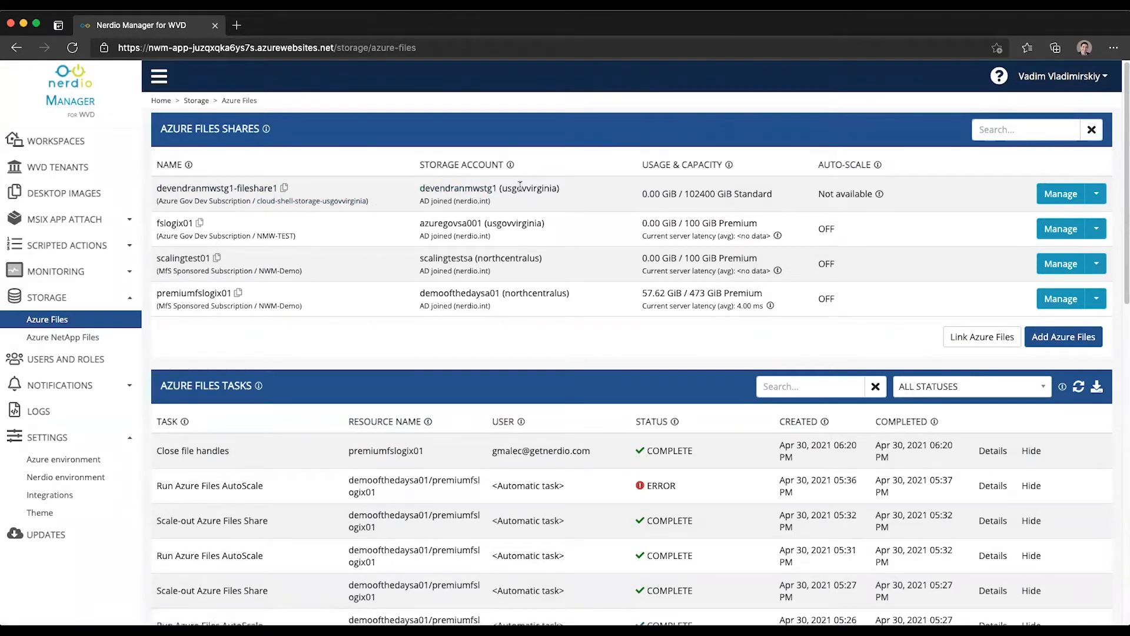
pyautogui.moveTo(416, 203); pyautogui.dragTo(494, 203)
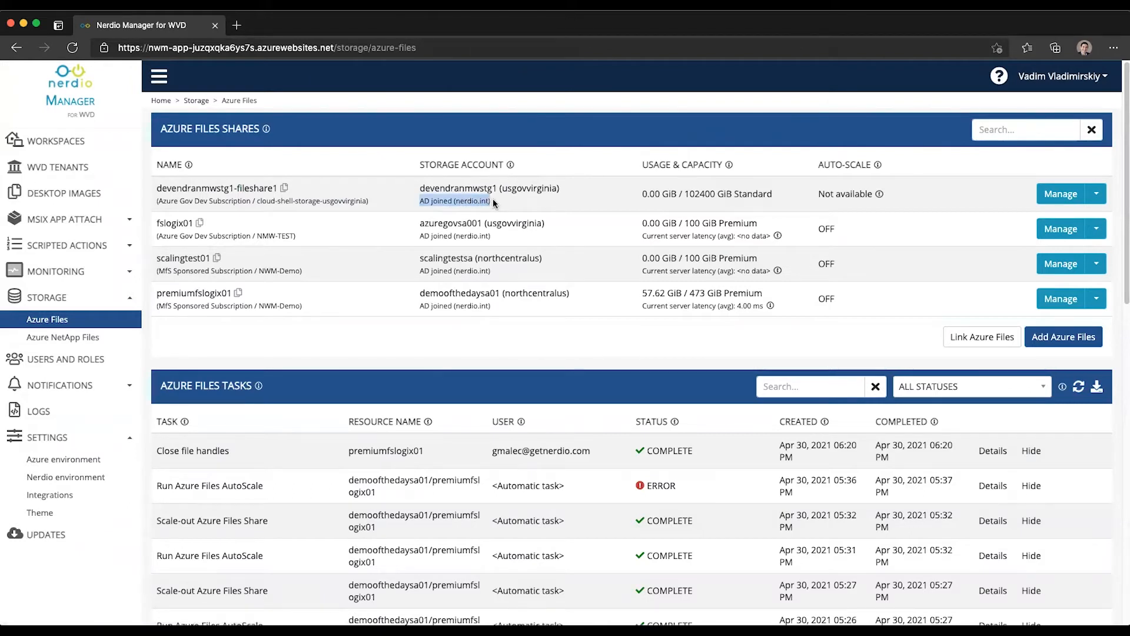
pyautogui.doubleClick(763, 196)
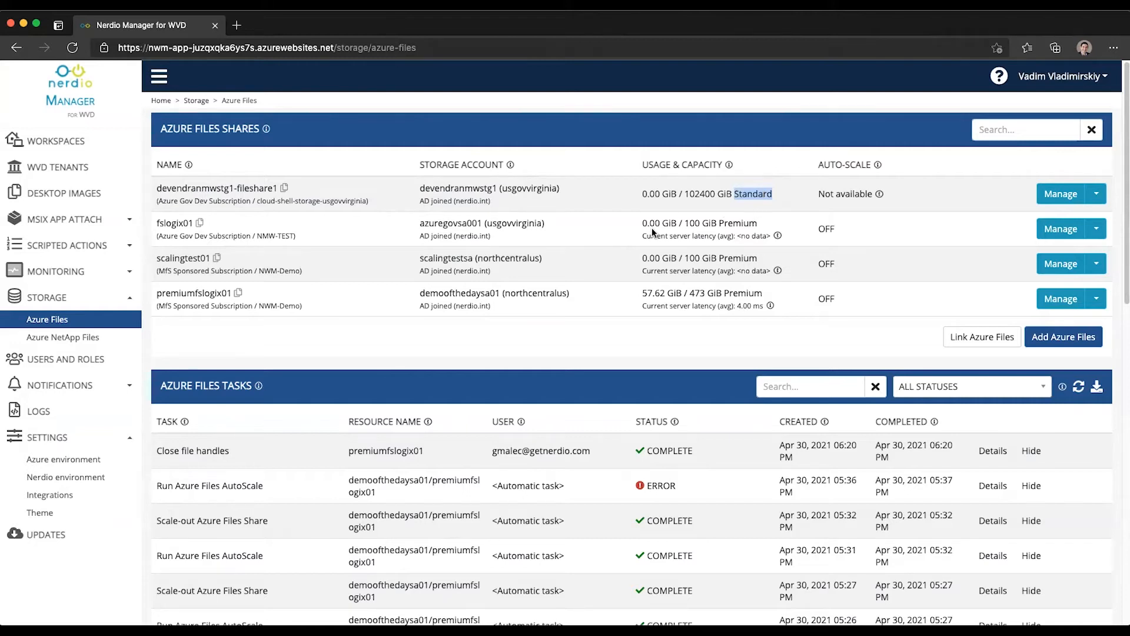
pyautogui.moveTo(641, 223); pyautogui.dragTo(678, 222)
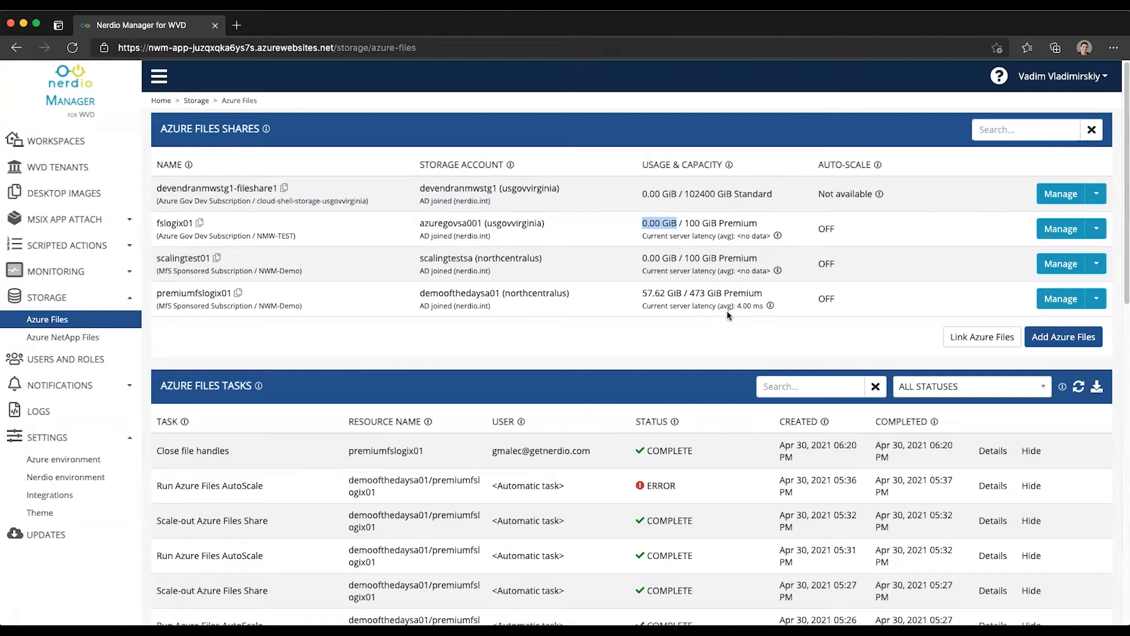
pyautogui.click(772, 307)
# - Check the Link Azure Files storage account list, cancel it, and start a new Azure Files share
pyautogui.click(981, 340)
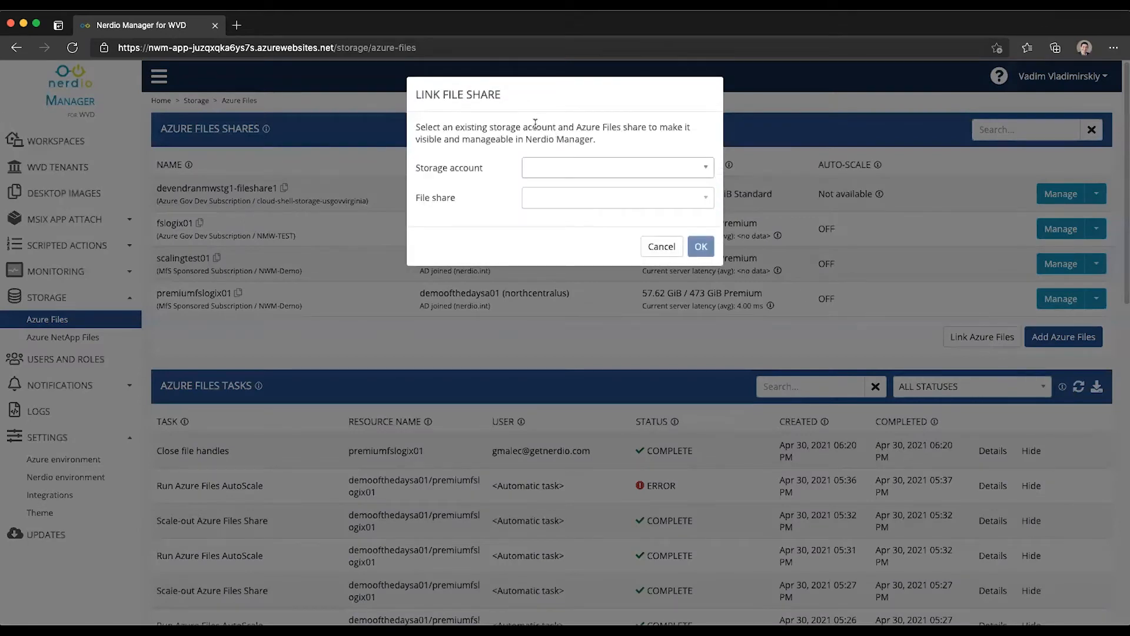
pyautogui.click(560, 172)
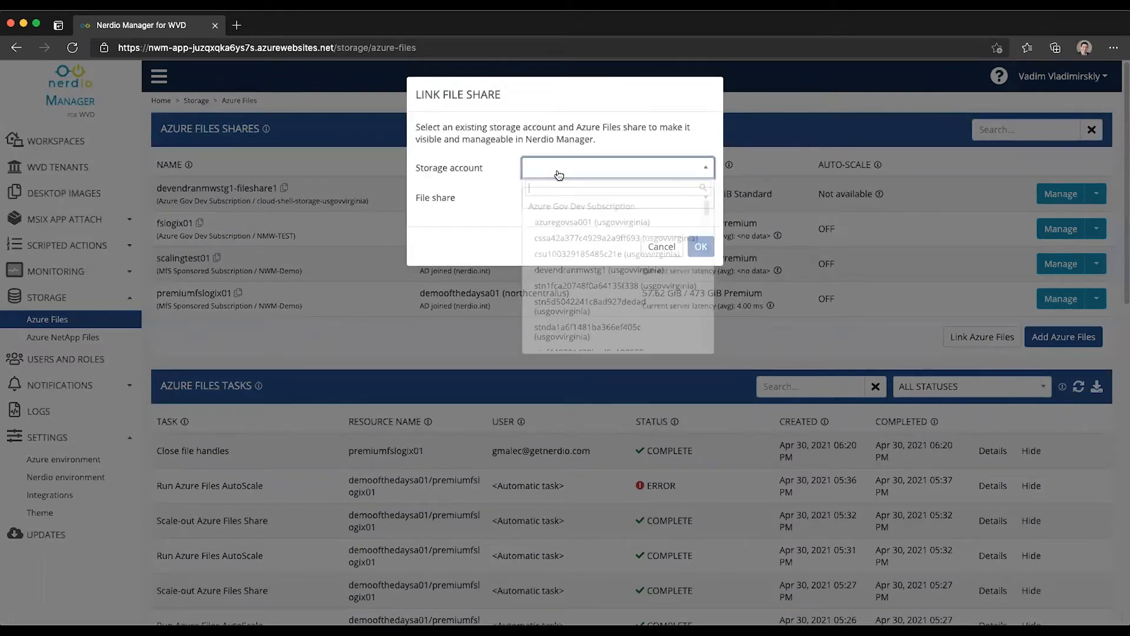
pyautogui.click(473, 211)
pyautogui.click(652, 246)
pyautogui.click(1085, 345)
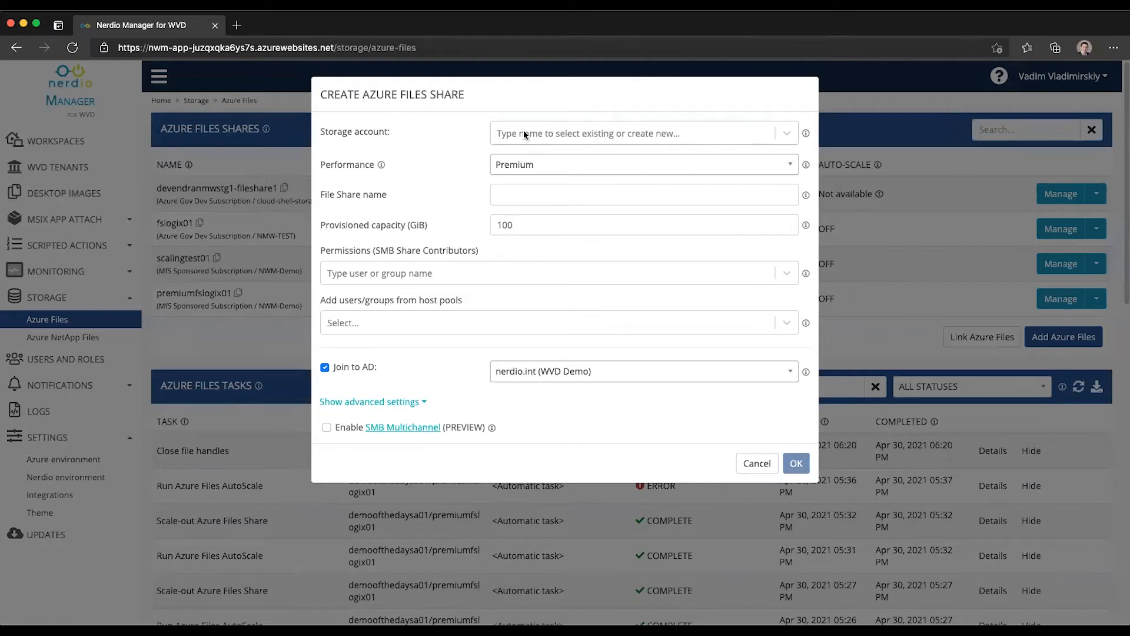
# - Keep Premium performance, no host pool and nerdio.int (WVD Demo) domain, then expand advanced settings
pyautogui.click(528, 160)
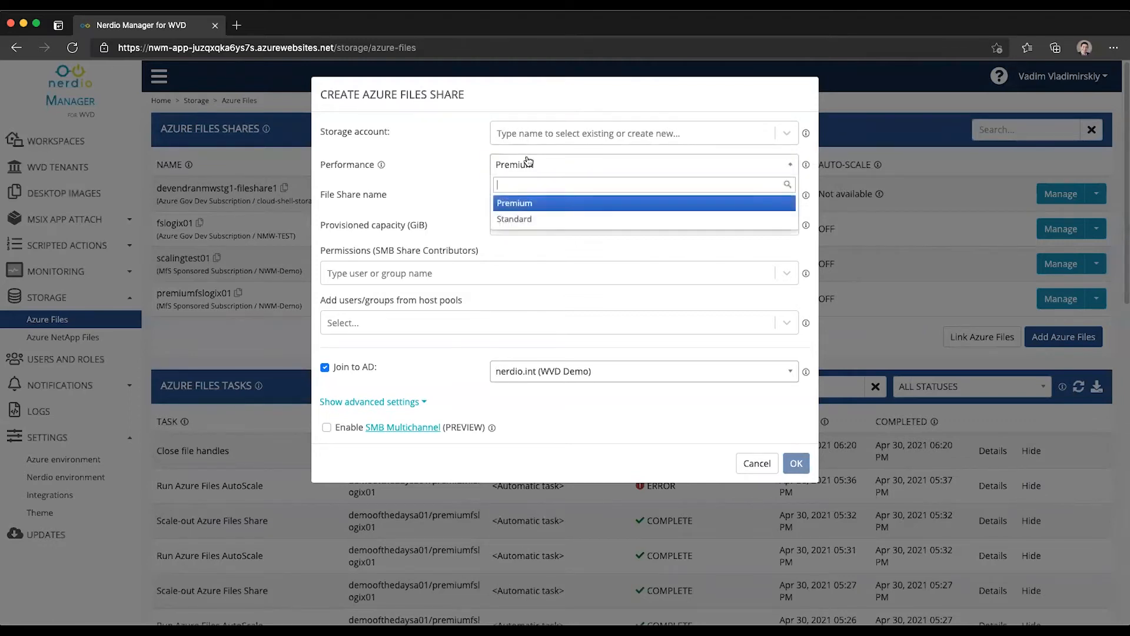
pyautogui.click(529, 163)
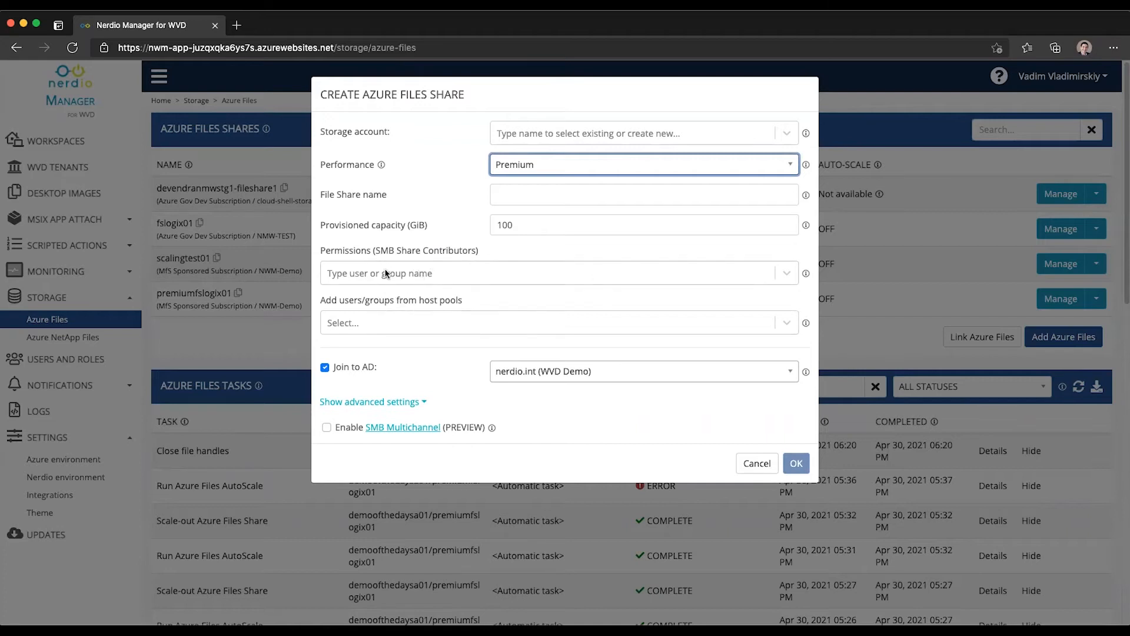
pyautogui.click(385, 318)
pyautogui.scroll(-5, 429, 372)
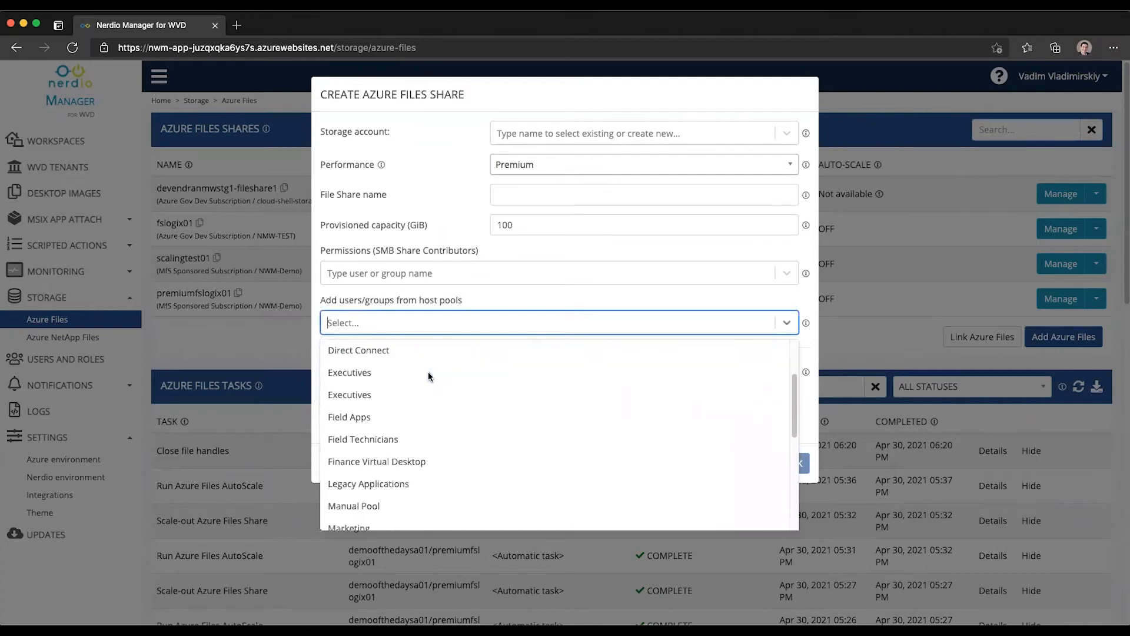
pyautogui.click(374, 302)
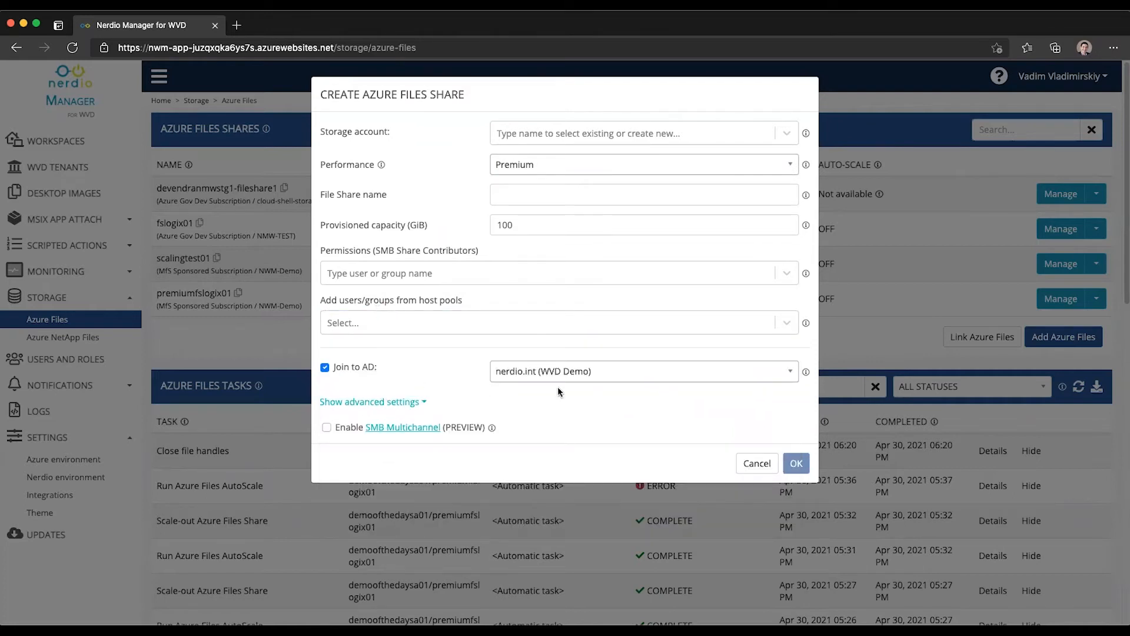
pyautogui.click(518, 377)
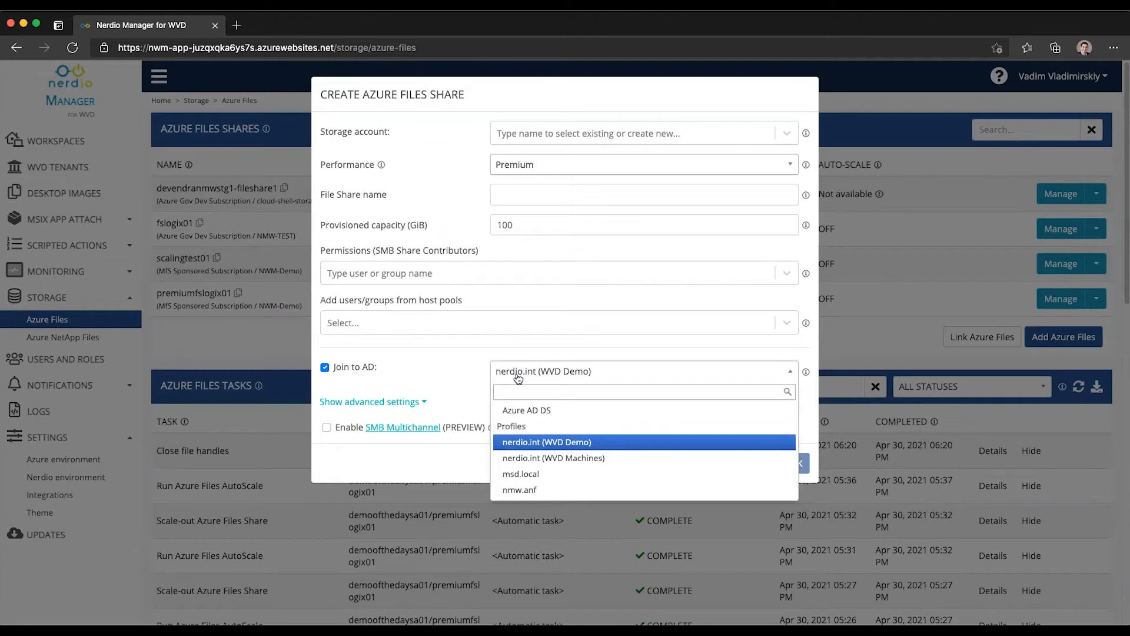
pyautogui.click(517, 377)
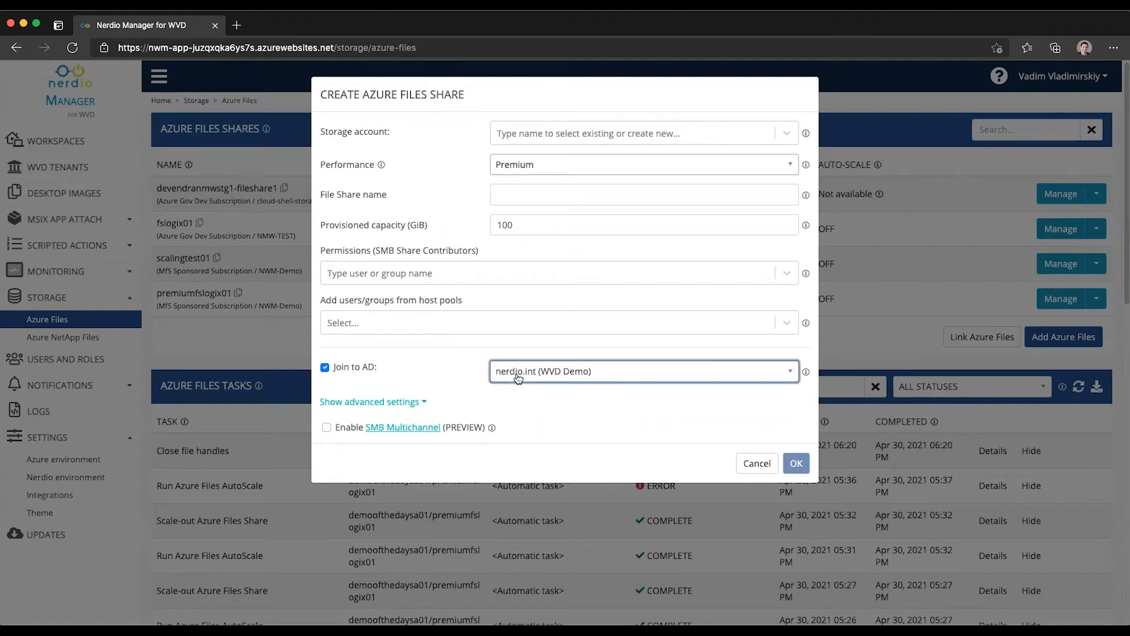
pyautogui.click(415, 402)
pyautogui.scroll(-3, 528, 387)
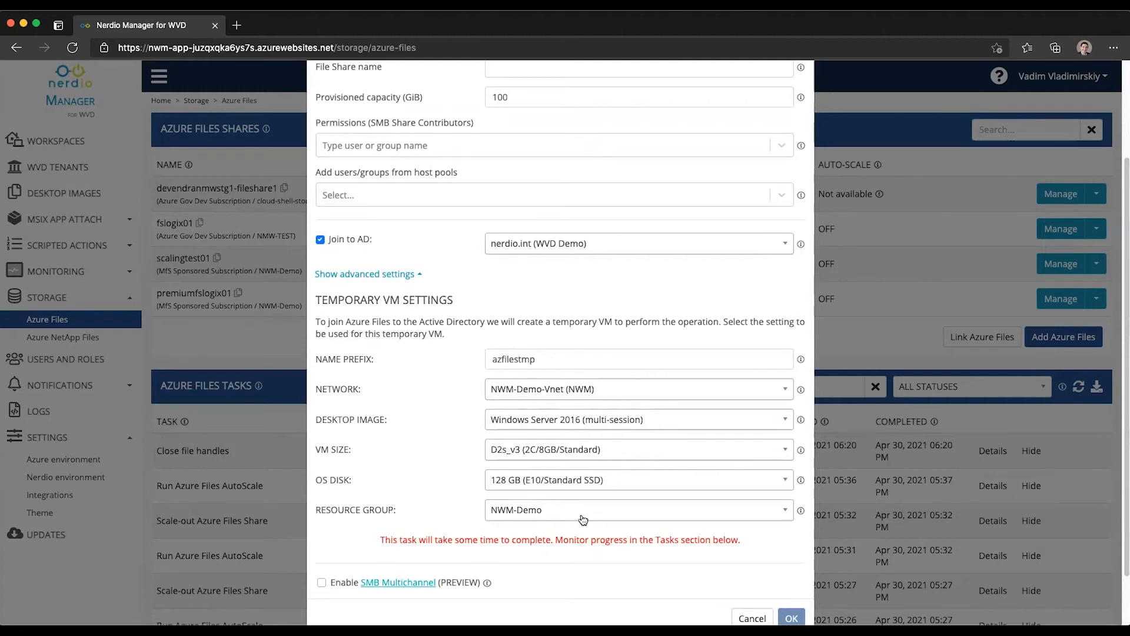
# - Collapse the temporary VM settings, tick Enable SMB Multichannel, then cancel the new share
pyautogui.click(379, 274)
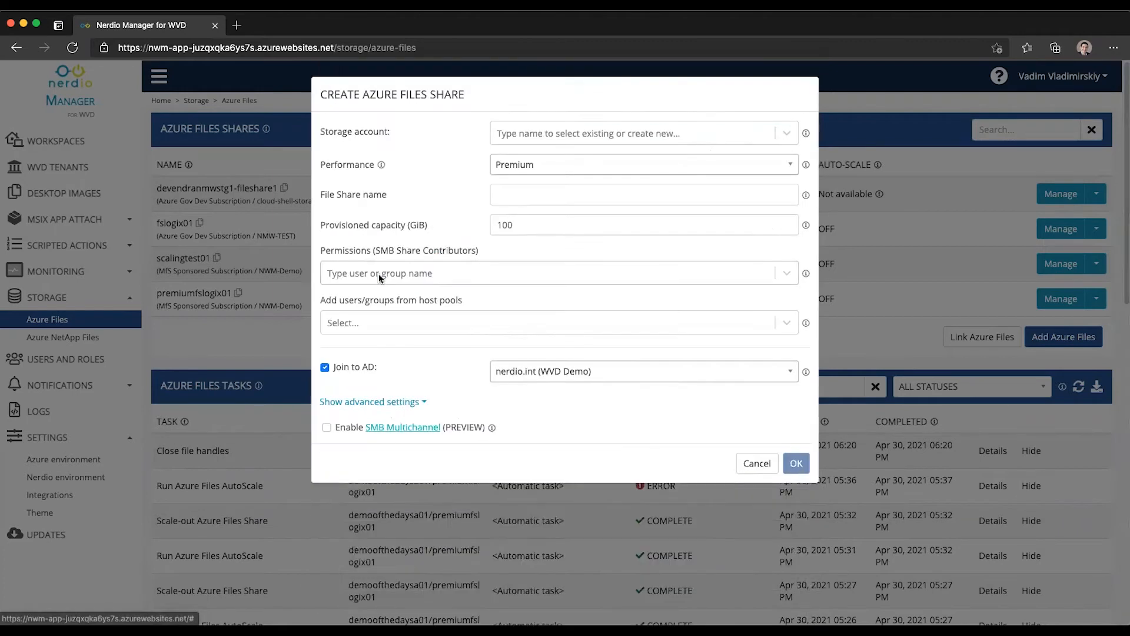
pyautogui.click(326, 428)
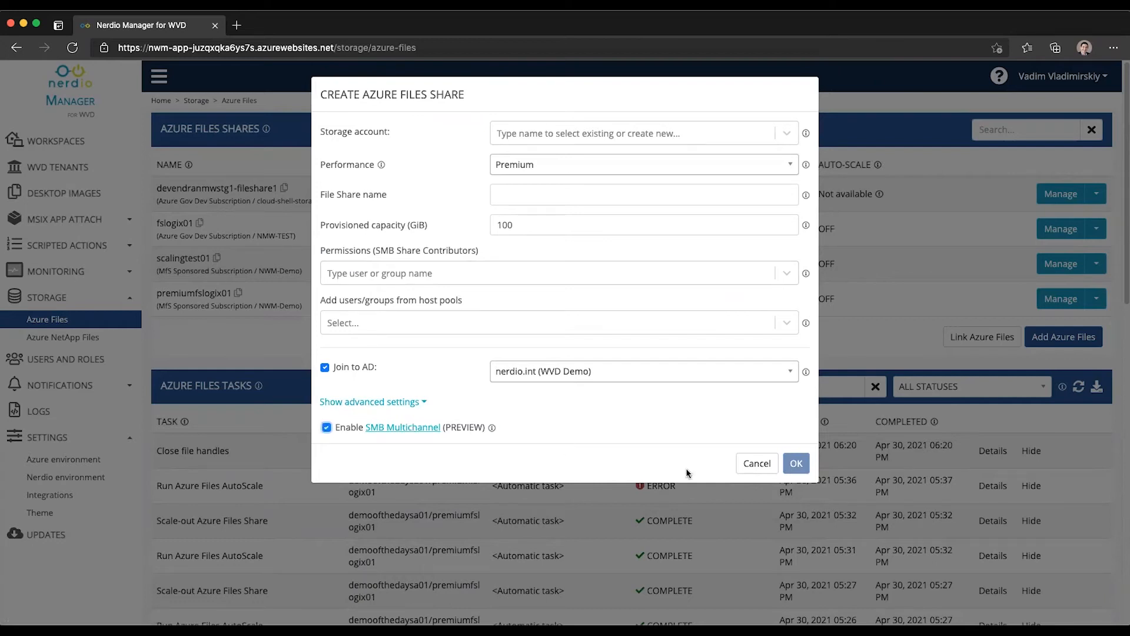
pyautogui.click(756, 463)
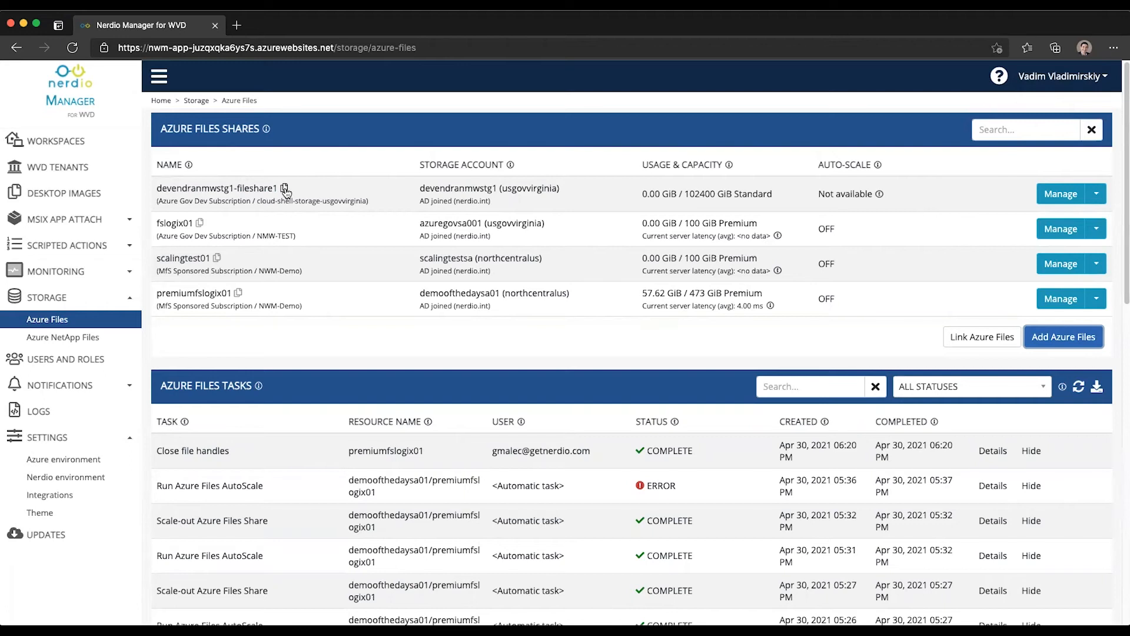
# - Copy fslogix01's UNC path into the browser address bar, then open the first share's actions
pyautogui.click(197, 224)
pyautogui.click(312, 47)
pyautogui.hotkey('ctrl', 'v')
pyautogui.hotkey('ctrl', 'a')
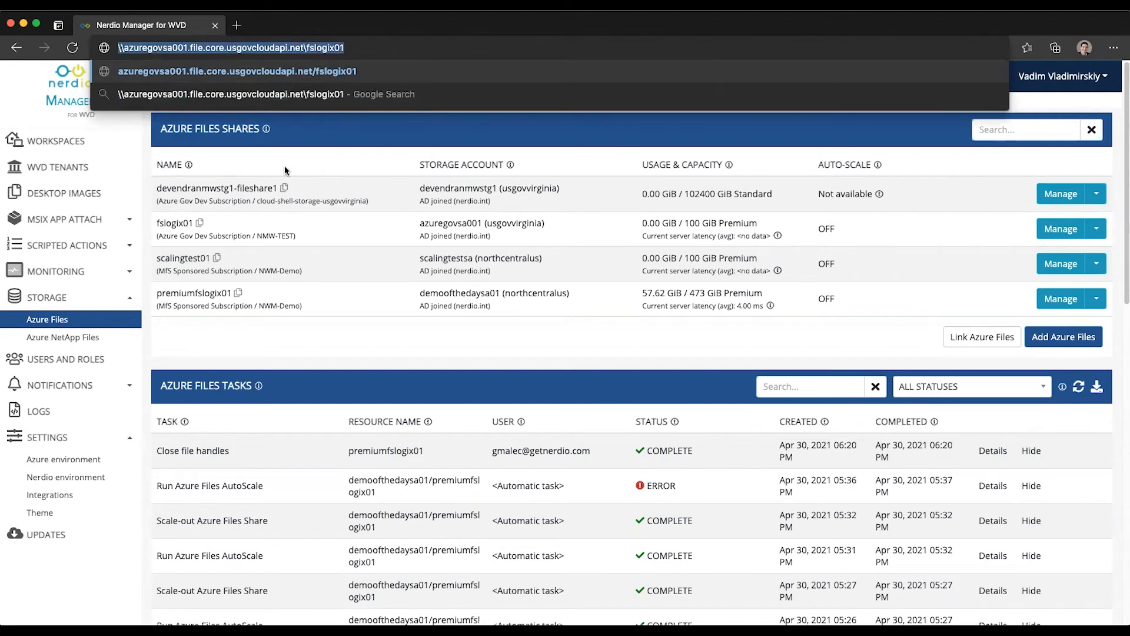
pyautogui.click(380, 257)
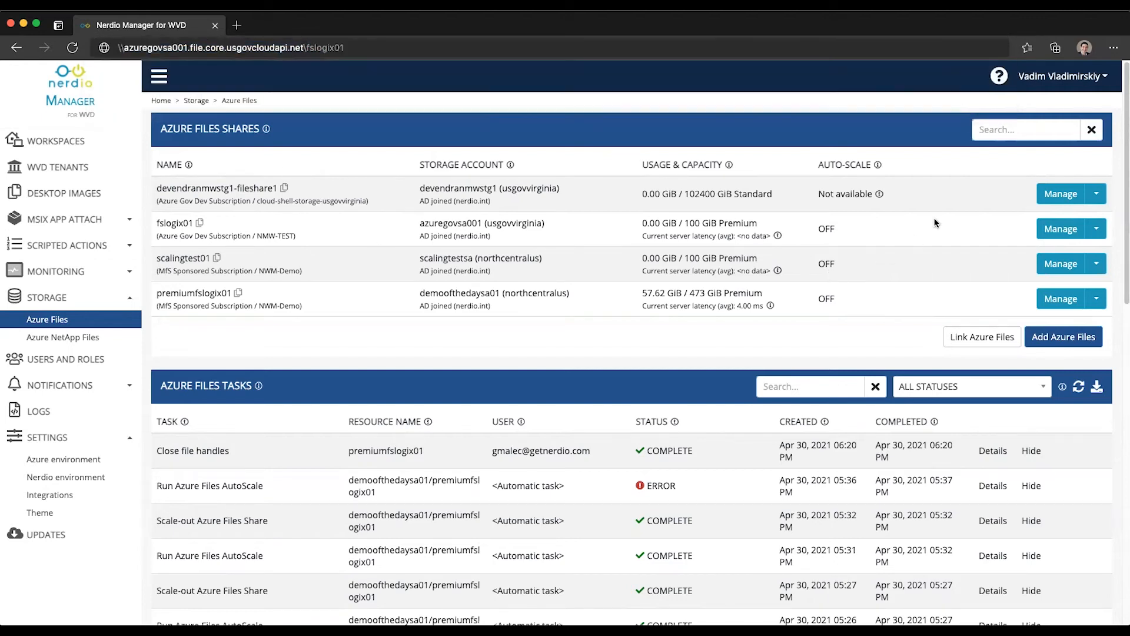
pyautogui.click(1096, 195)
pyautogui.click(1096, 194)
pyautogui.click(1096, 229)
pyautogui.click(1071, 233)
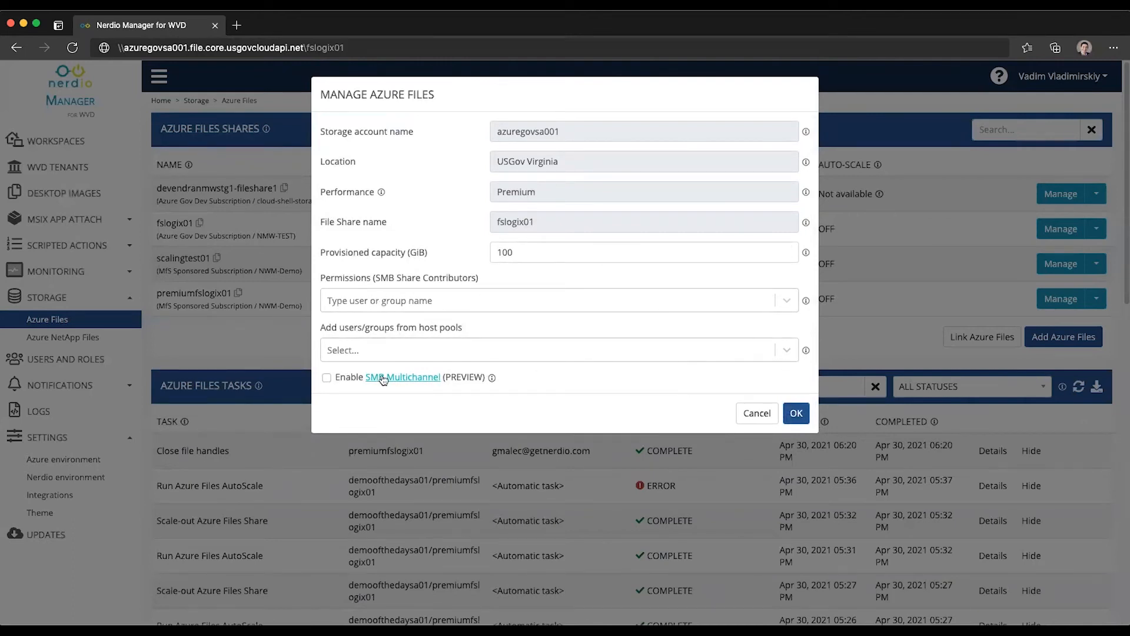
pyautogui.click(932, 272)
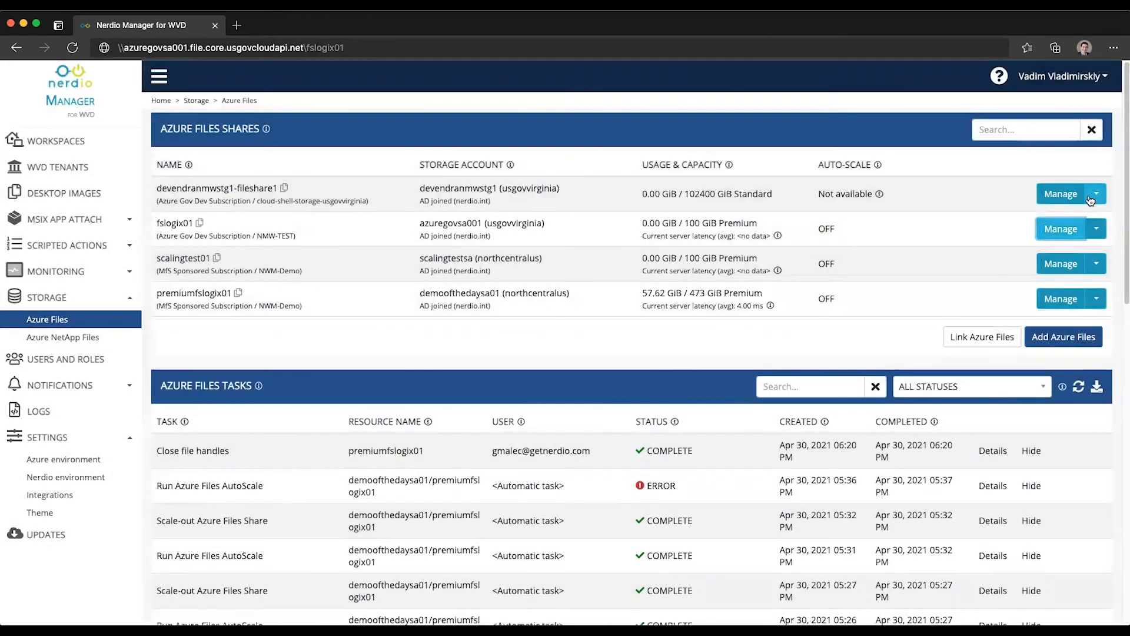
pyautogui.click(1092, 194)
pyautogui.click(1066, 219)
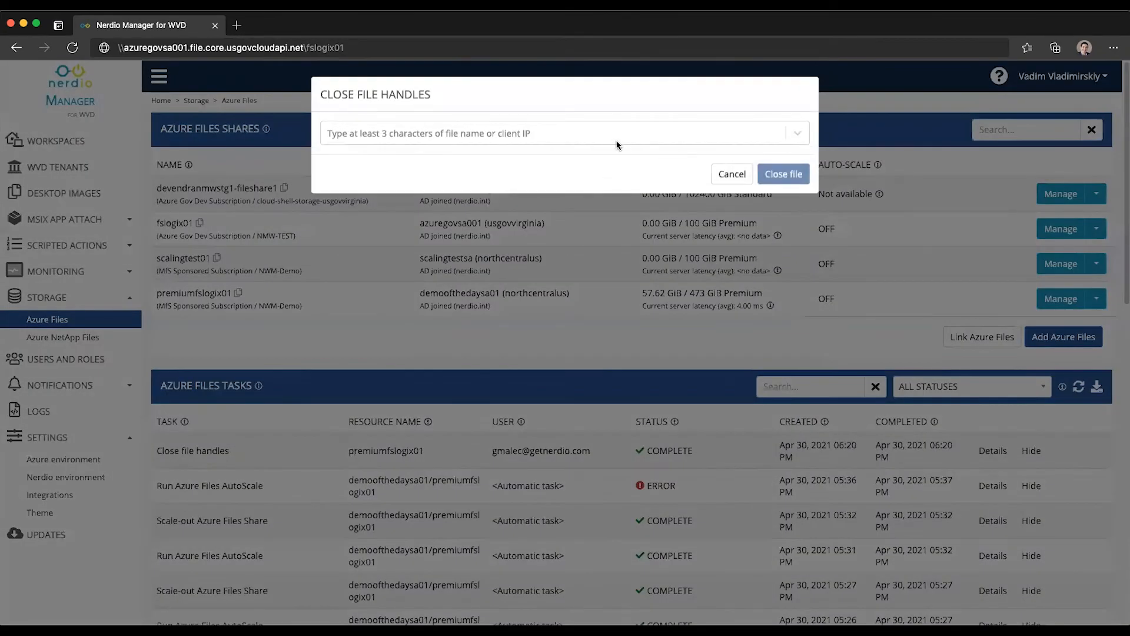
pyautogui.click(731, 174)
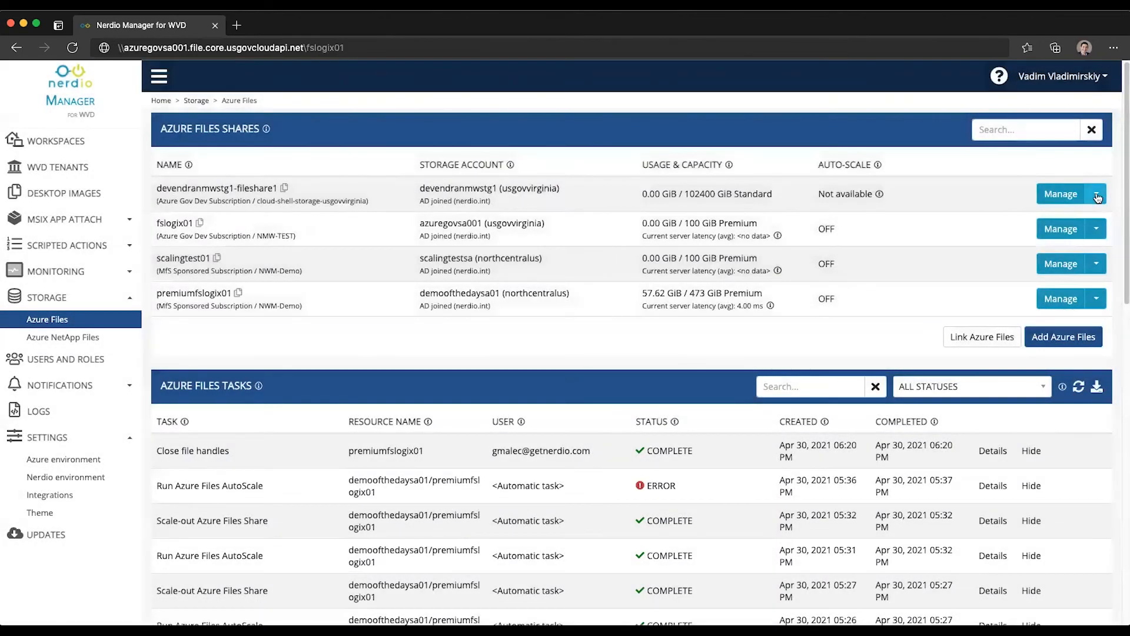
# - Close the first share's Manage actions unused and switch to the Azure NetApp Files page
pyautogui.click(1094, 193)
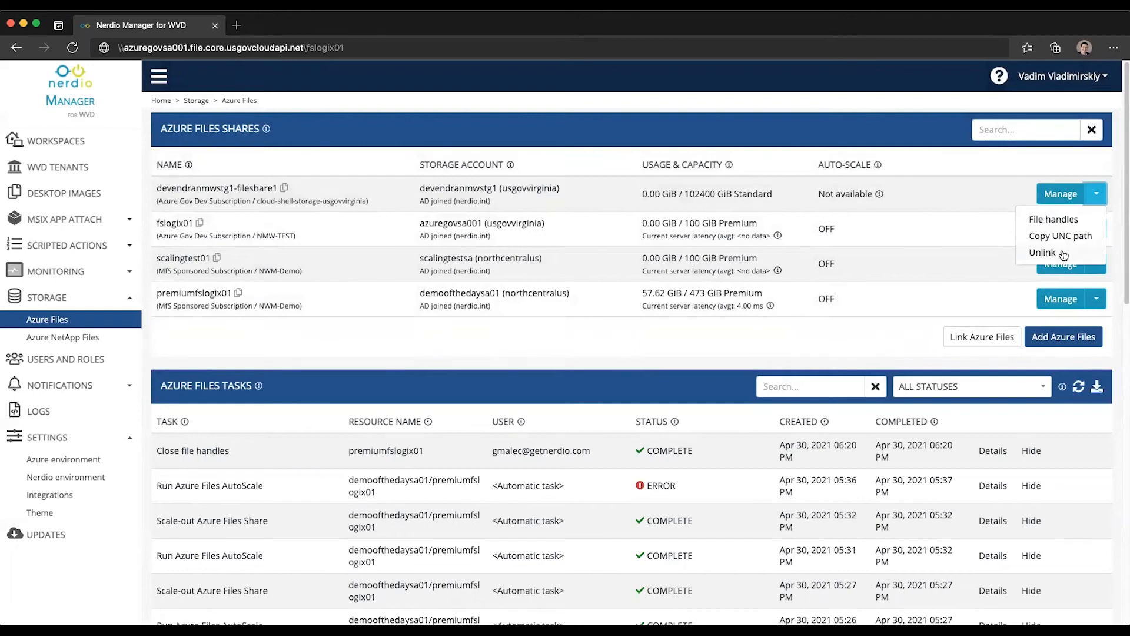
pyautogui.click(897, 256)
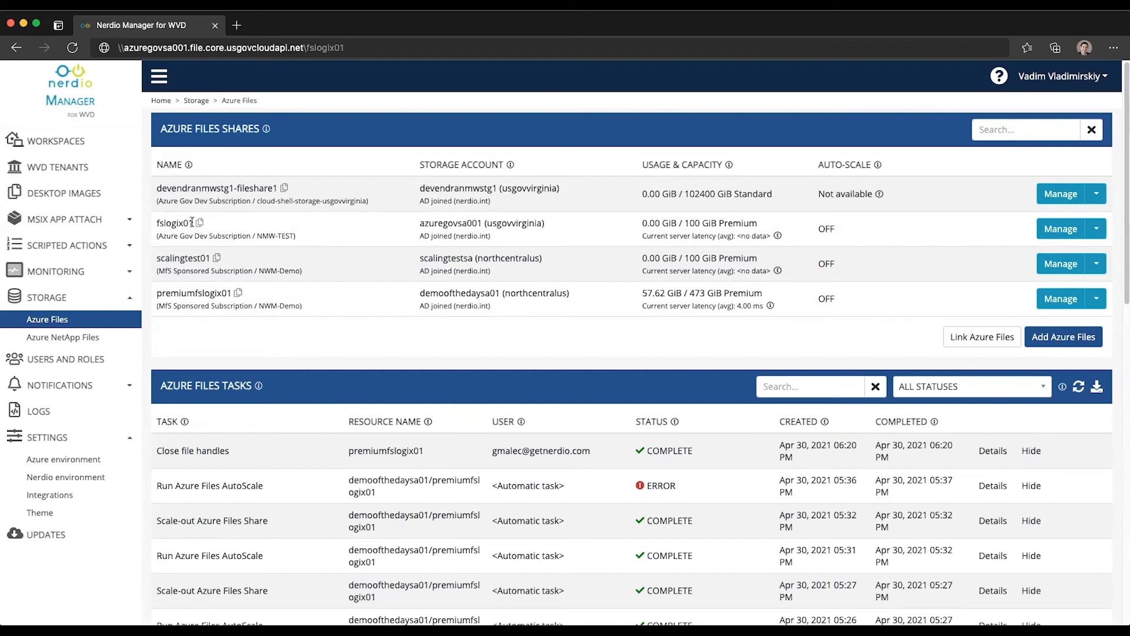
pyautogui.click(48, 341)
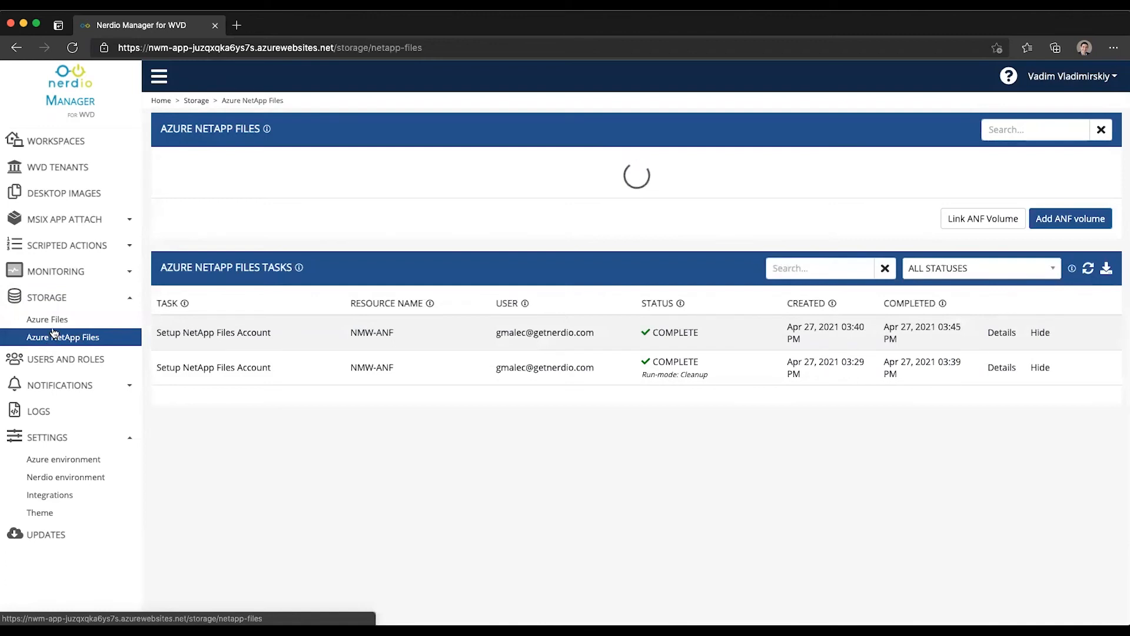
# - Dismiss Link ANF Volume and Add ANF volume, then open the fileshare volume in Azure
pyautogui.click(1003, 236)
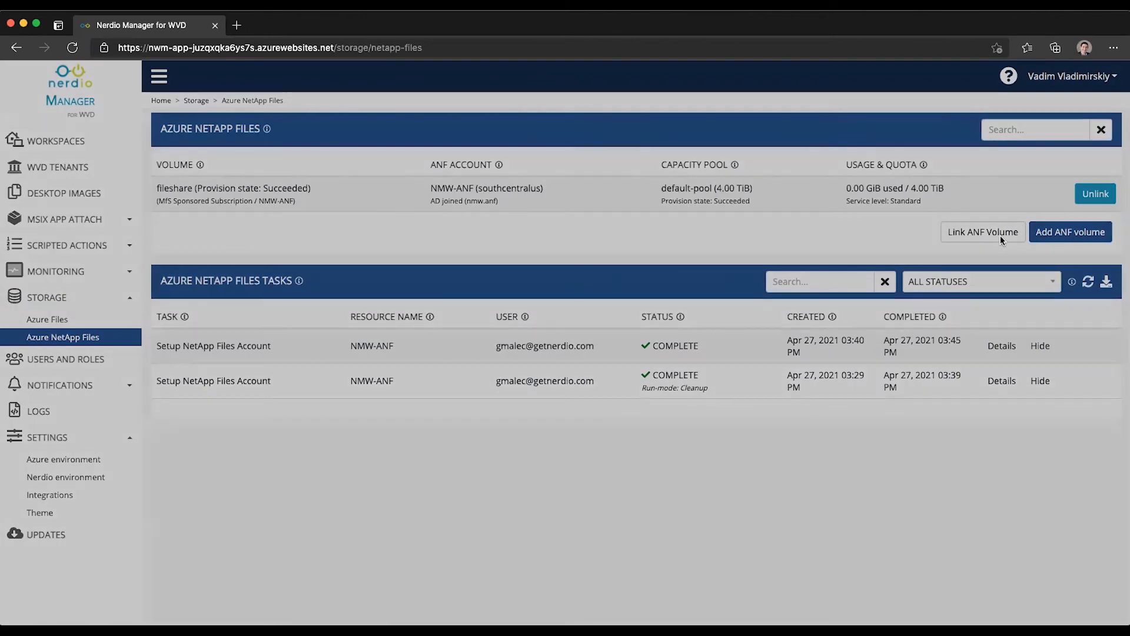
pyautogui.click(831, 232)
pyautogui.click(1069, 236)
pyautogui.click(842, 236)
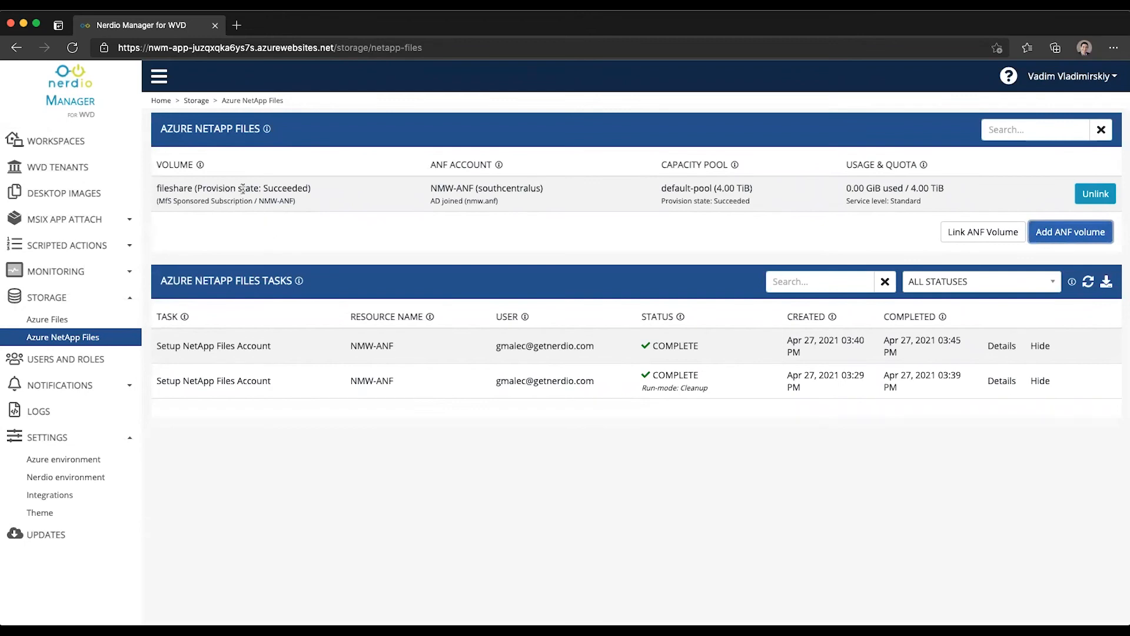
pyautogui.click(170, 190)
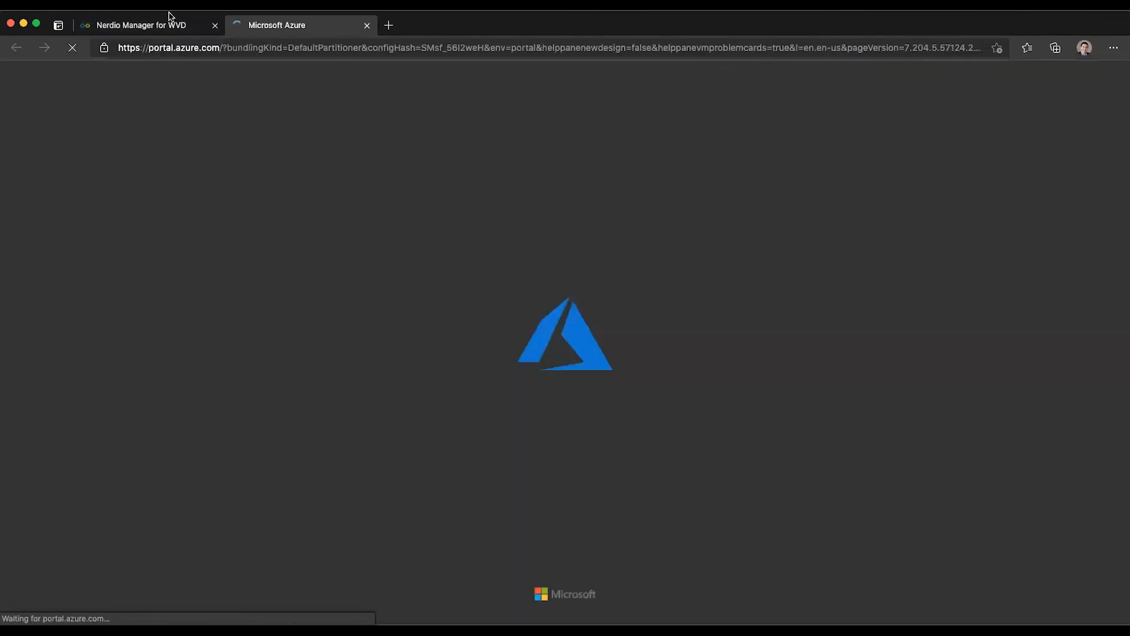
pyautogui.click(157, 25)
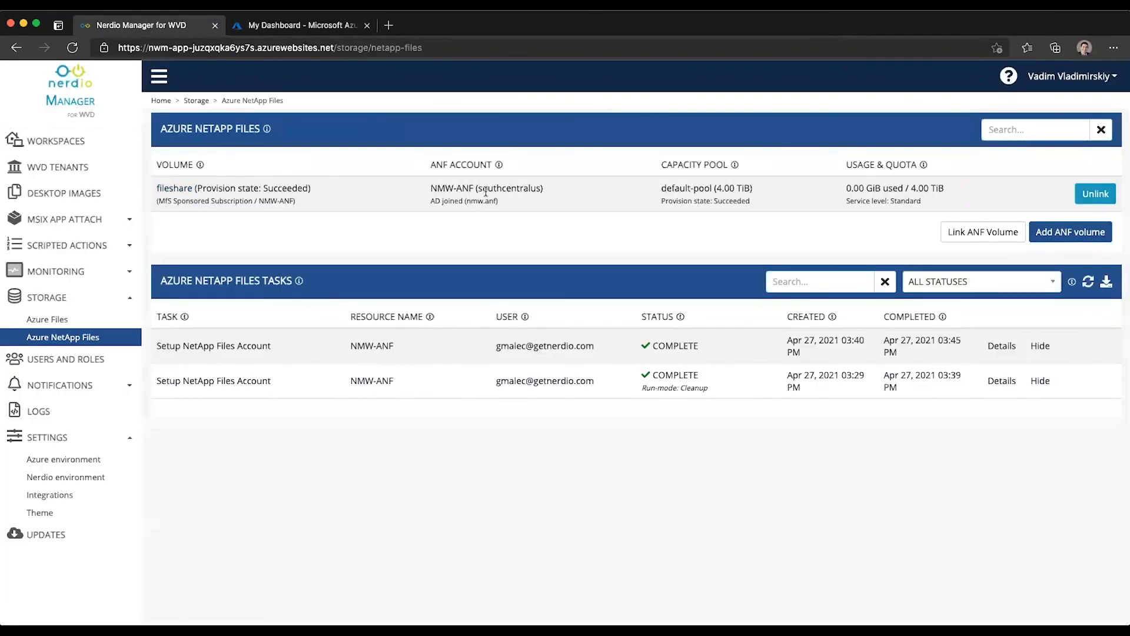